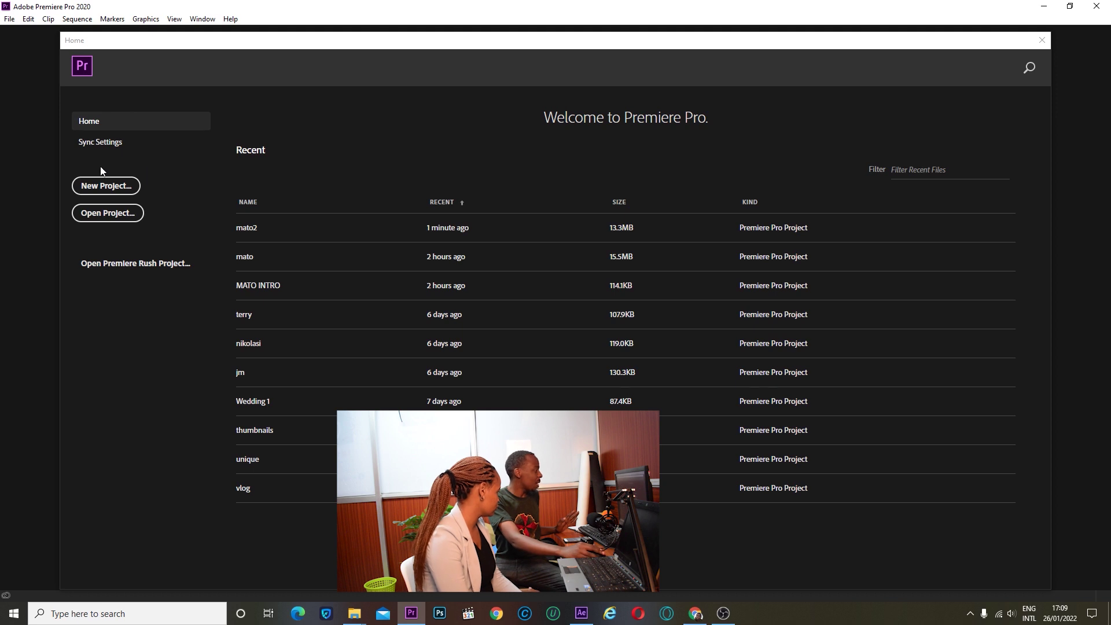
Create a new Premiere project named GAME saved in E:\unique.
click(99, 186)
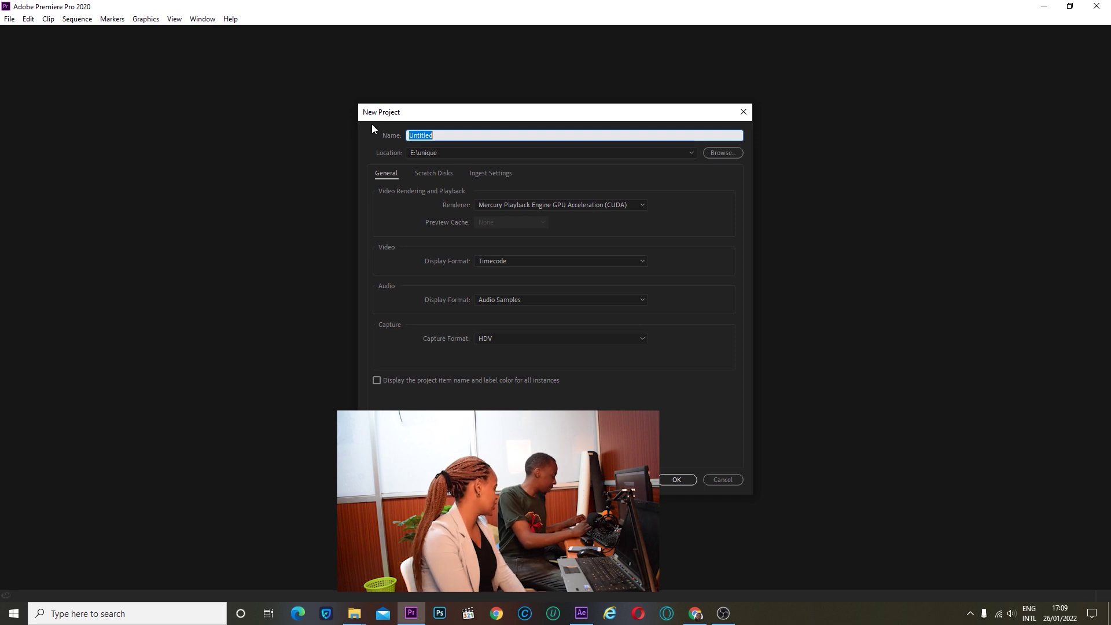
text(GAME)
click(677, 480)
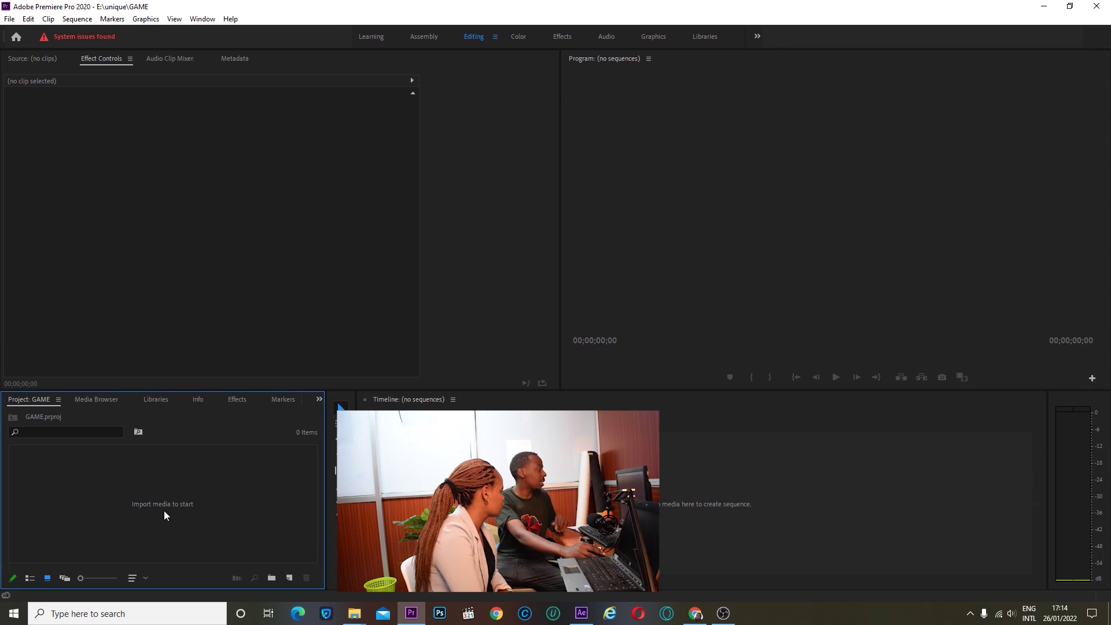
click(10, 20)
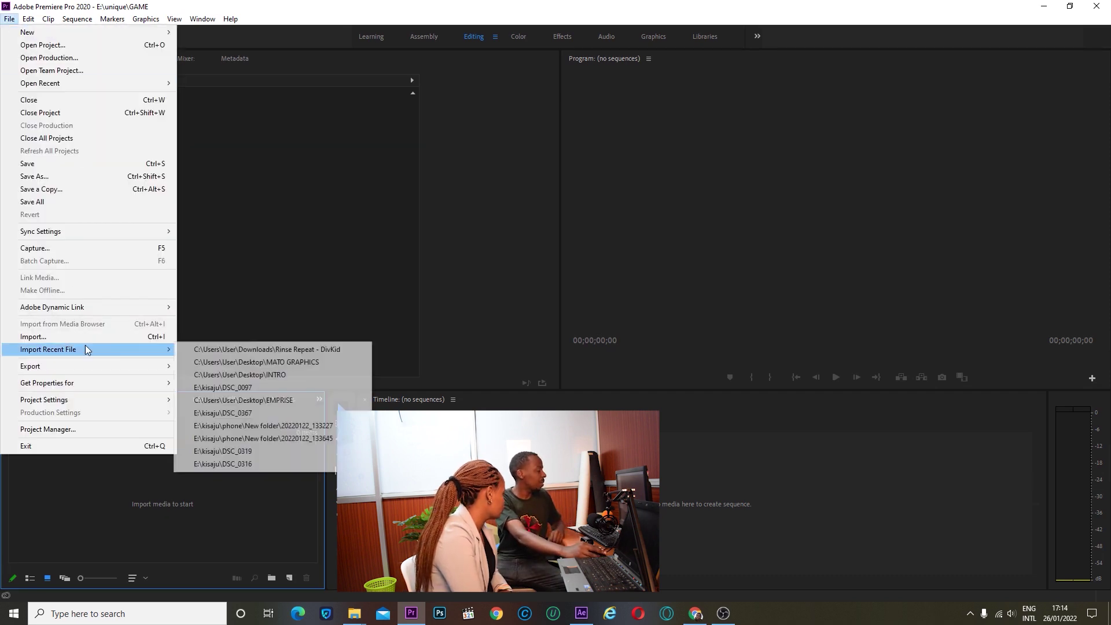
Import the video 20220126_125145 from E:\terry into the GAME project.
click(67, 339)
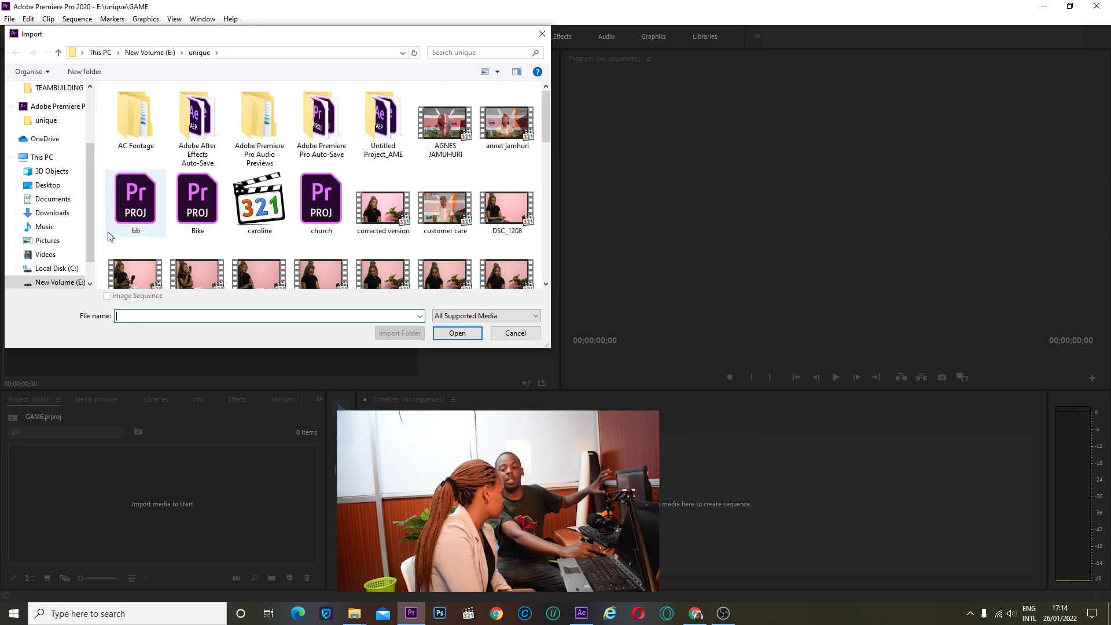
click(59, 282)
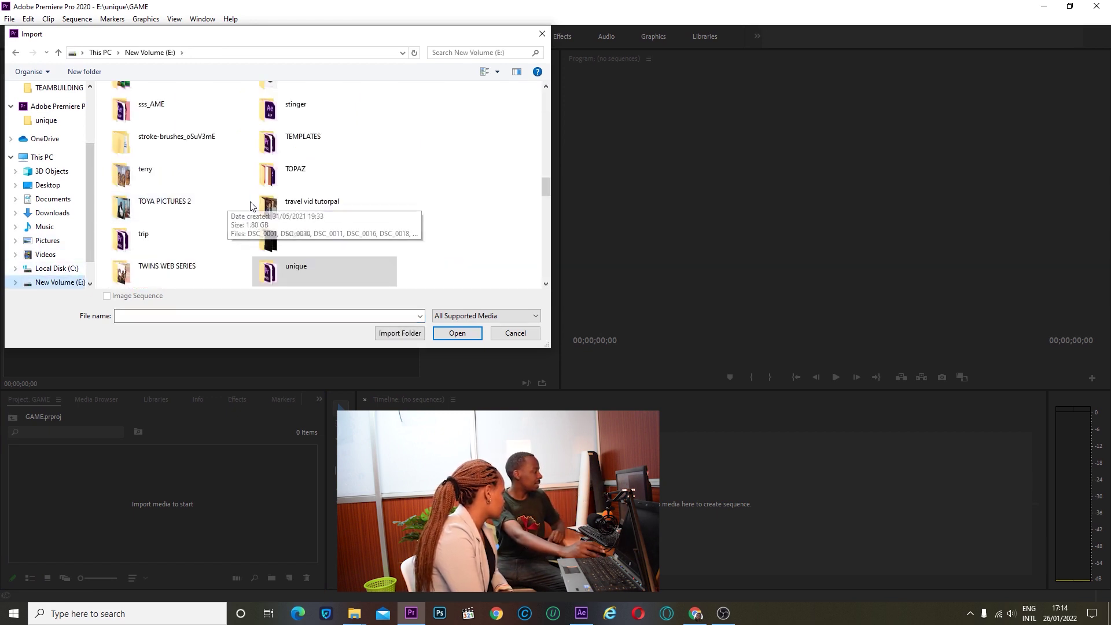
double_click(144, 173)
click(147, 129)
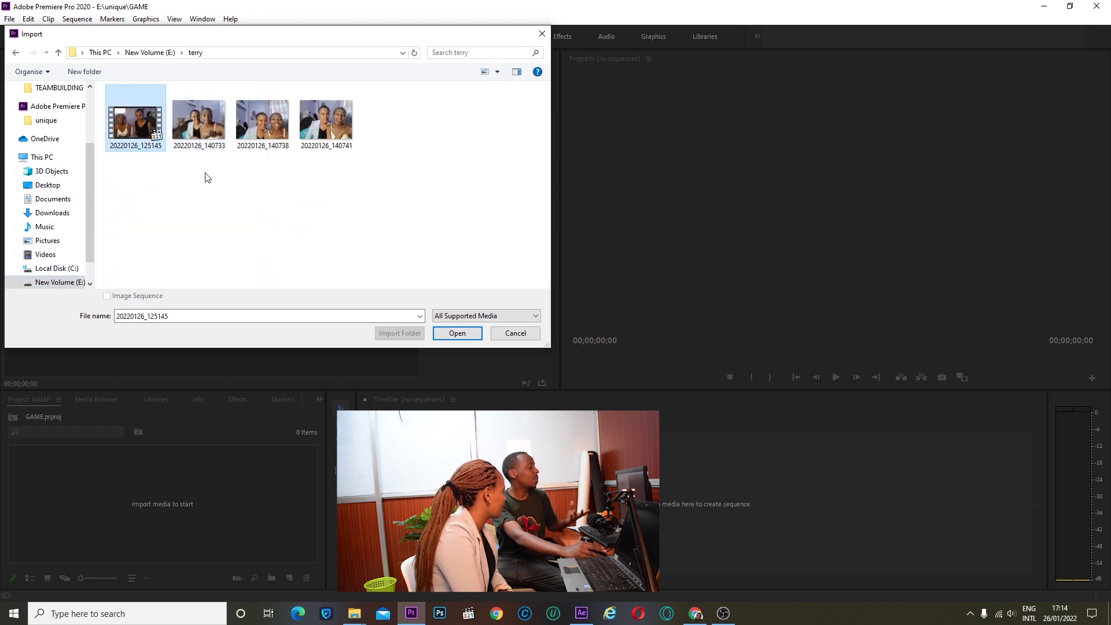
click(462, 336)
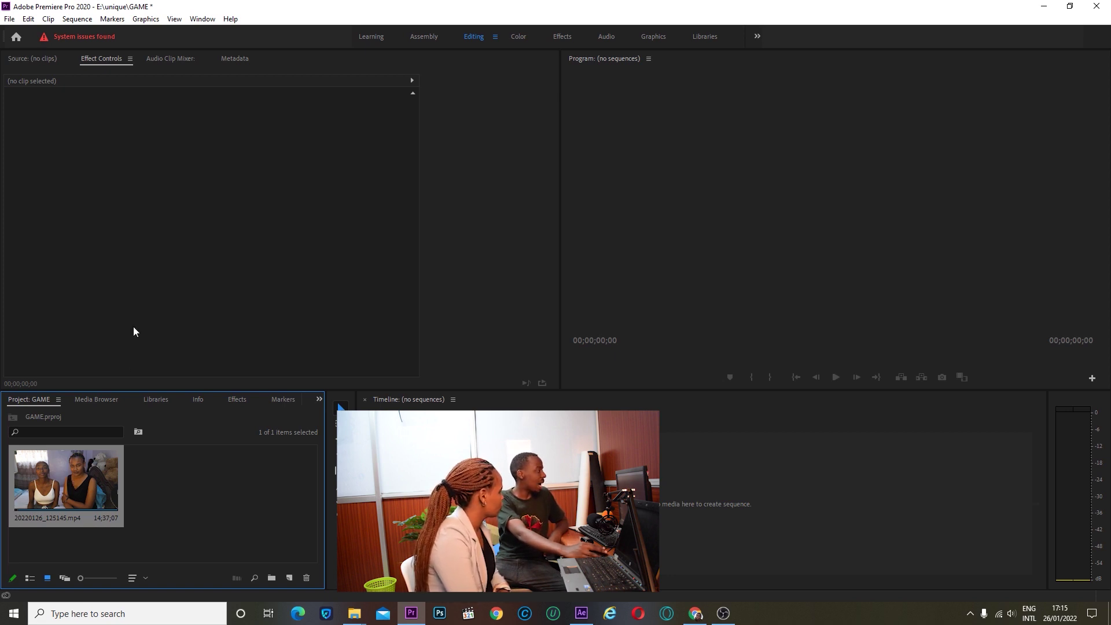
In the Source monitor, mark In at 00;00;01;03 and Out for a 28;18-long section.
click(136, 241)
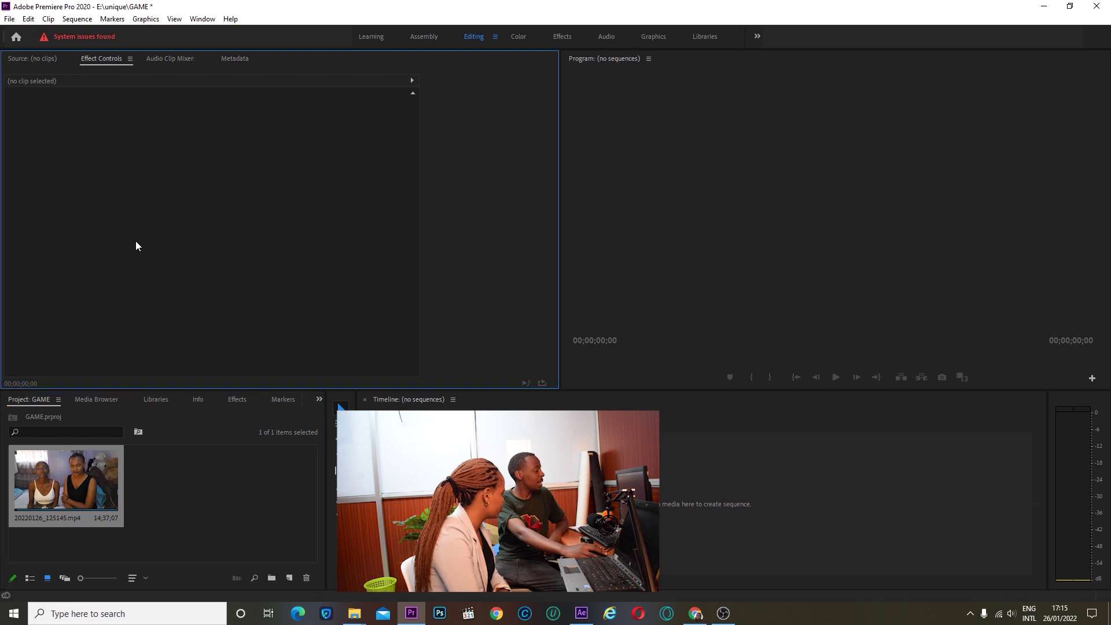
double_click(75, 473)
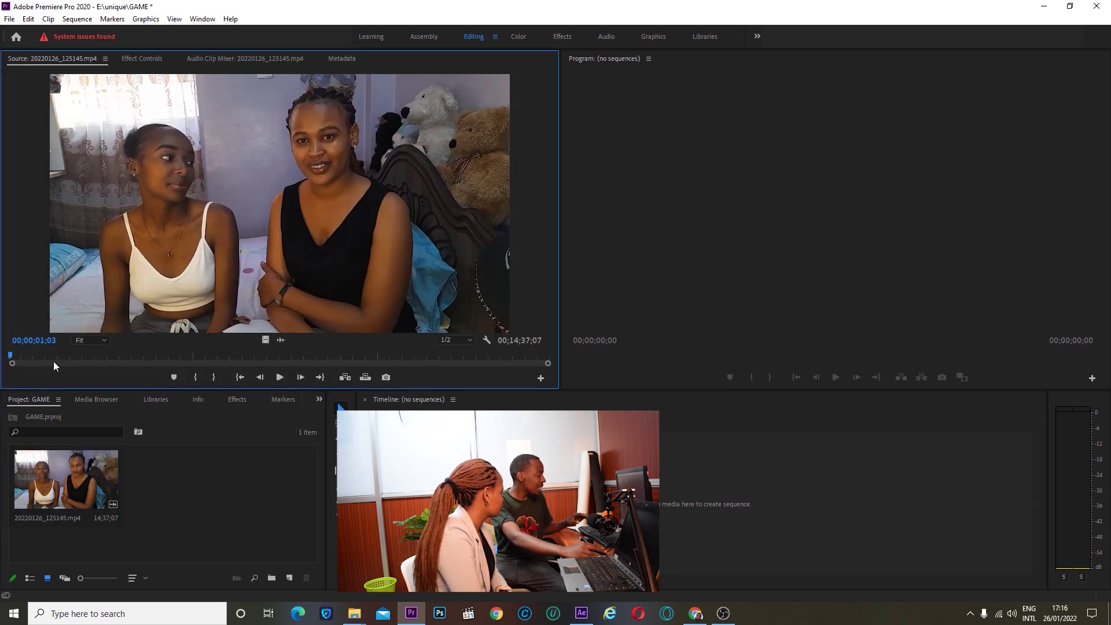
click(195, 377)
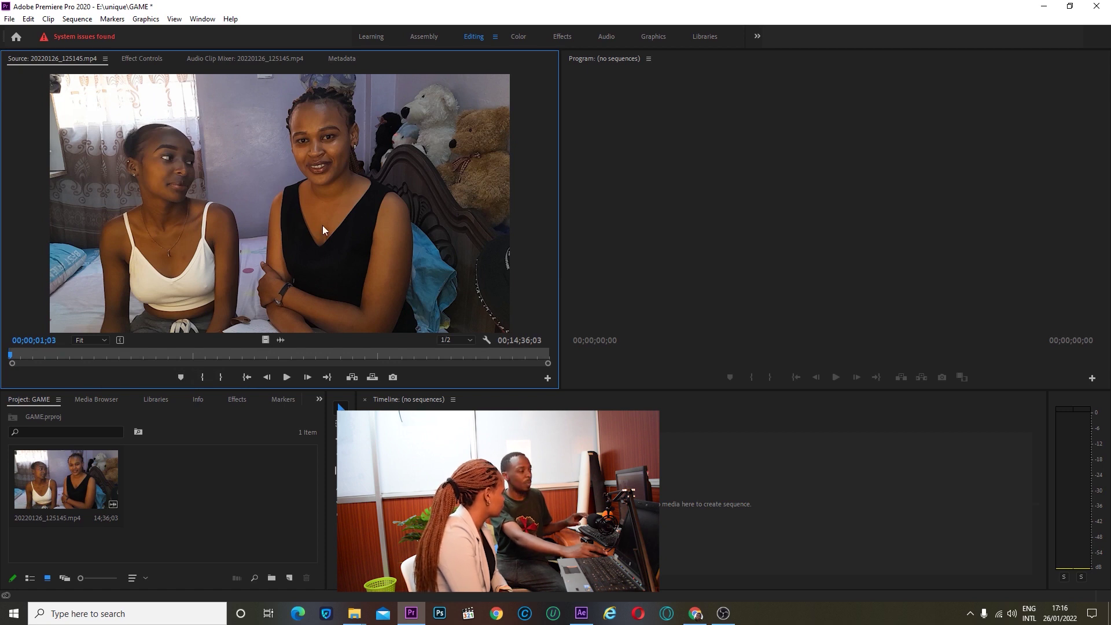
key(j)
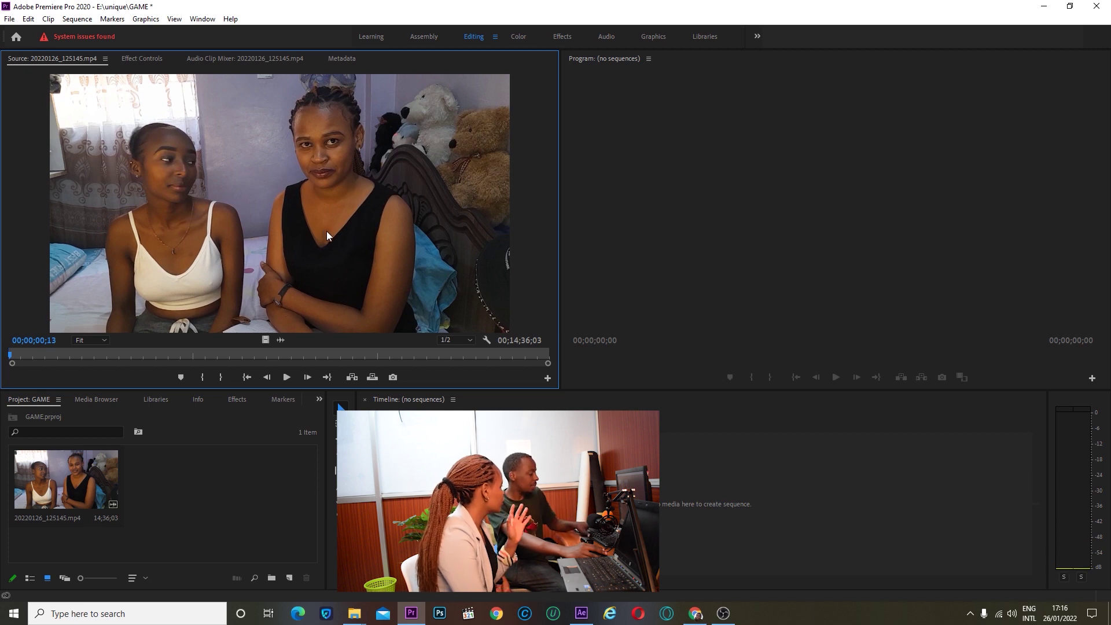
key(=)
key(=)
key(=)
key(=)
key(=)
key(=)
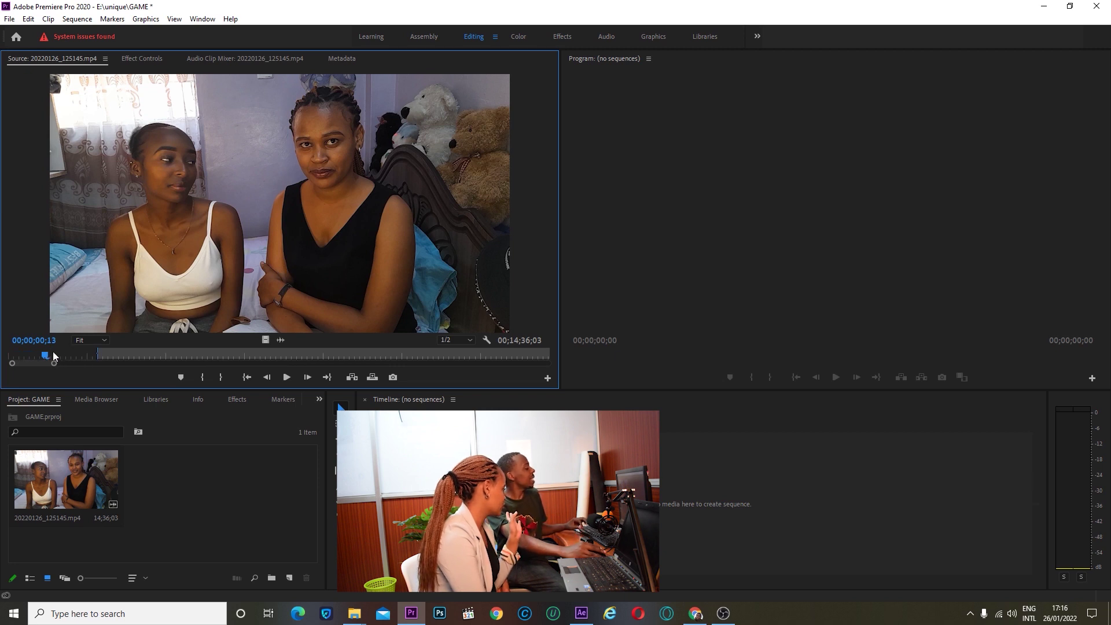
drag(48, 355, 228, 356)
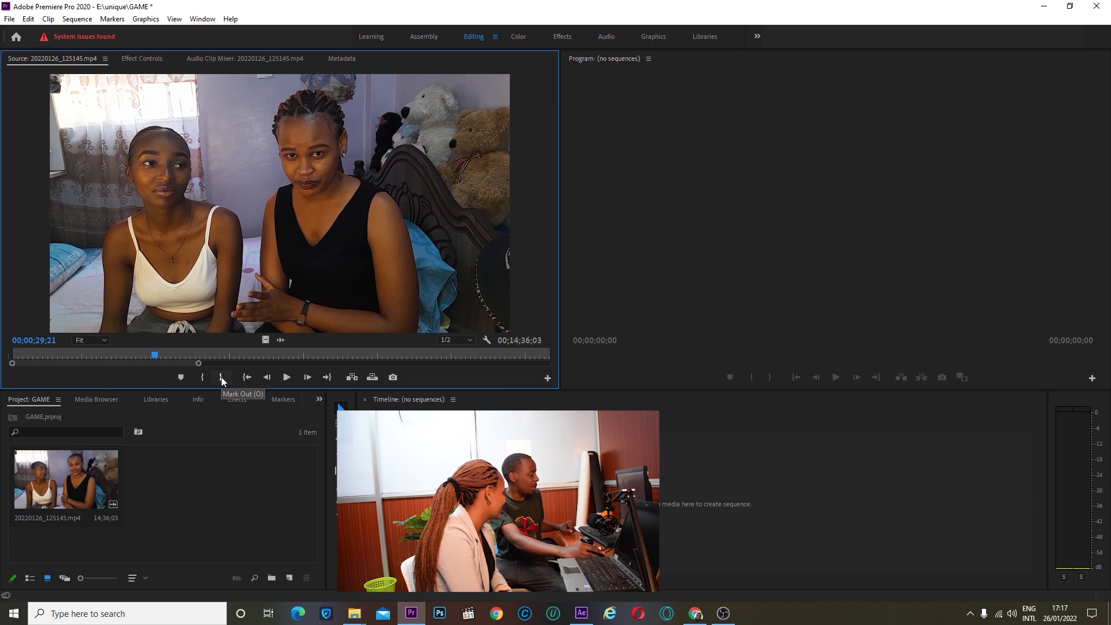
click(221, 376)
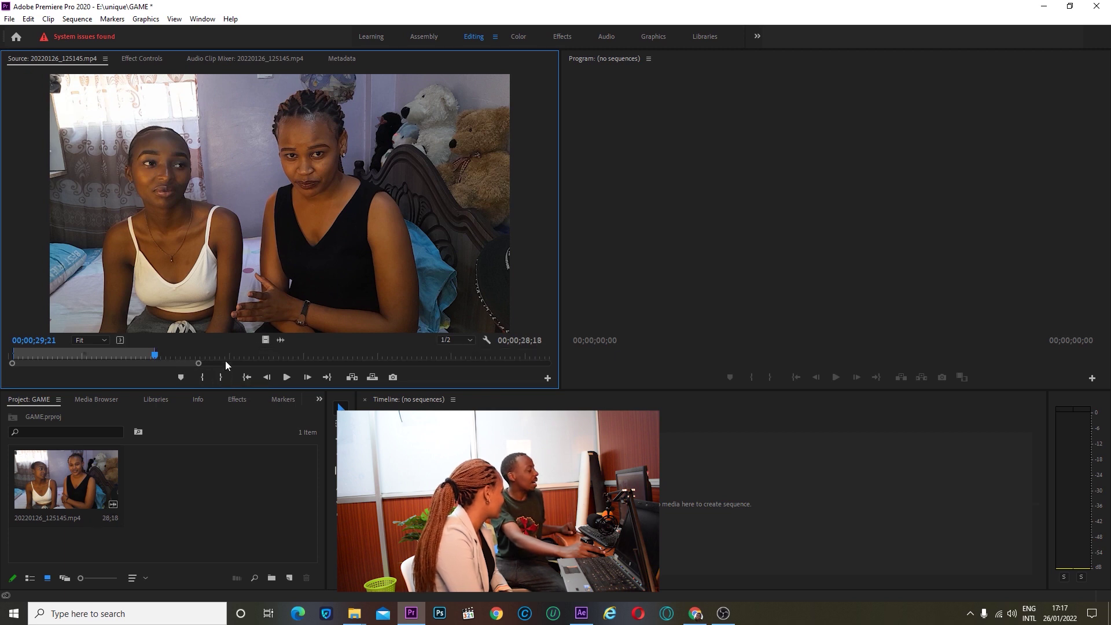
Drag the trimmed clip into the empty timeline to create a new sequence.
click(271, 195)
drag(271, 194, 466, 510)
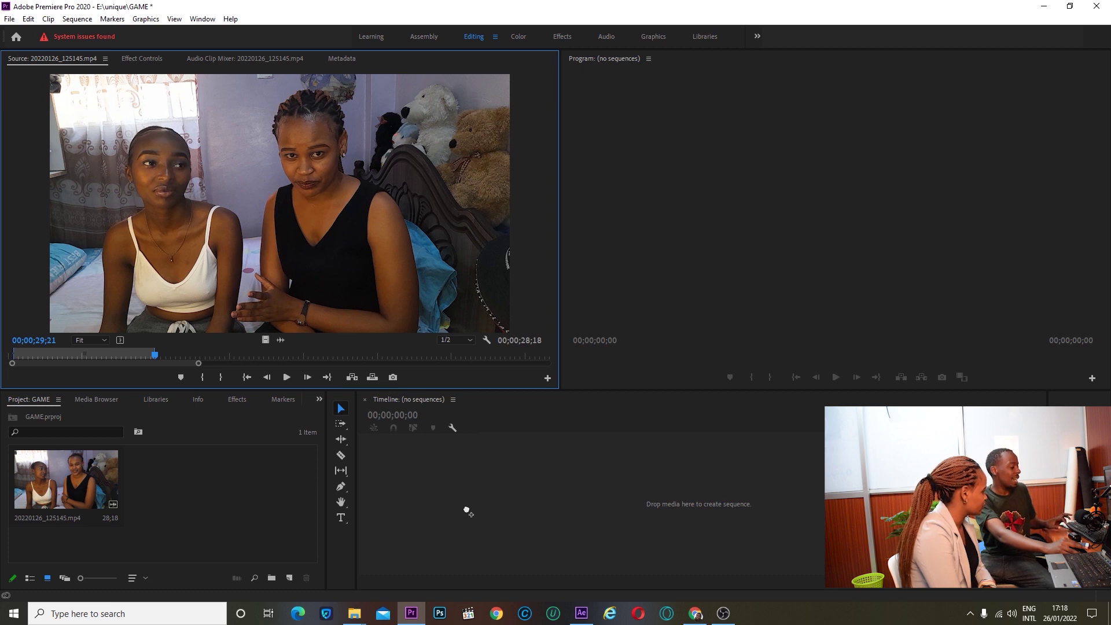
drag(466, 510, 467, 509)
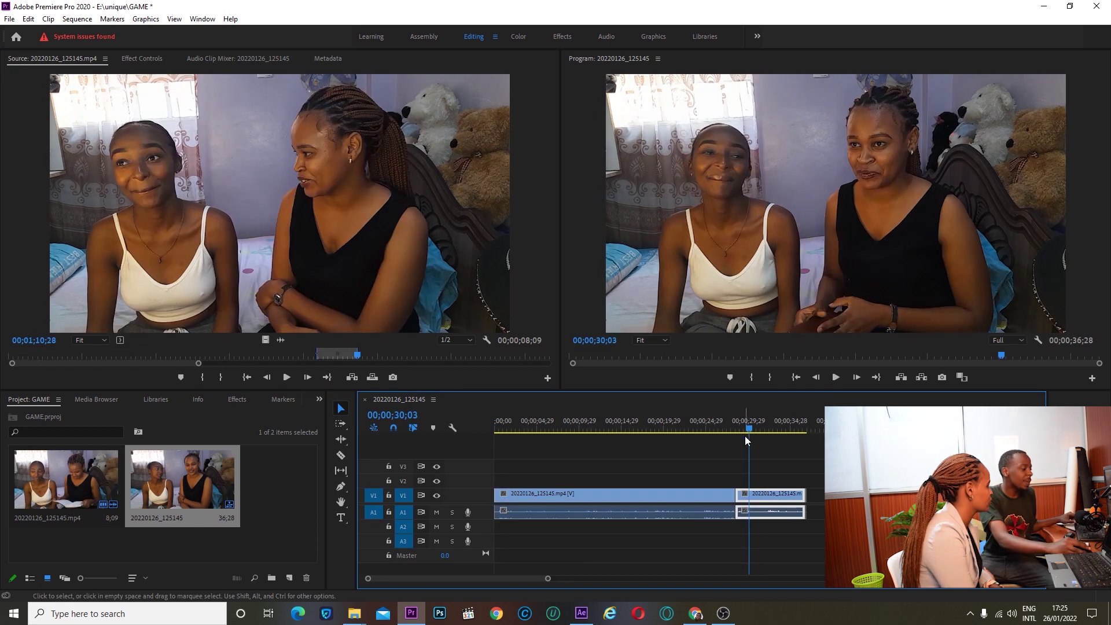
drag(744, 436, 727, 429)
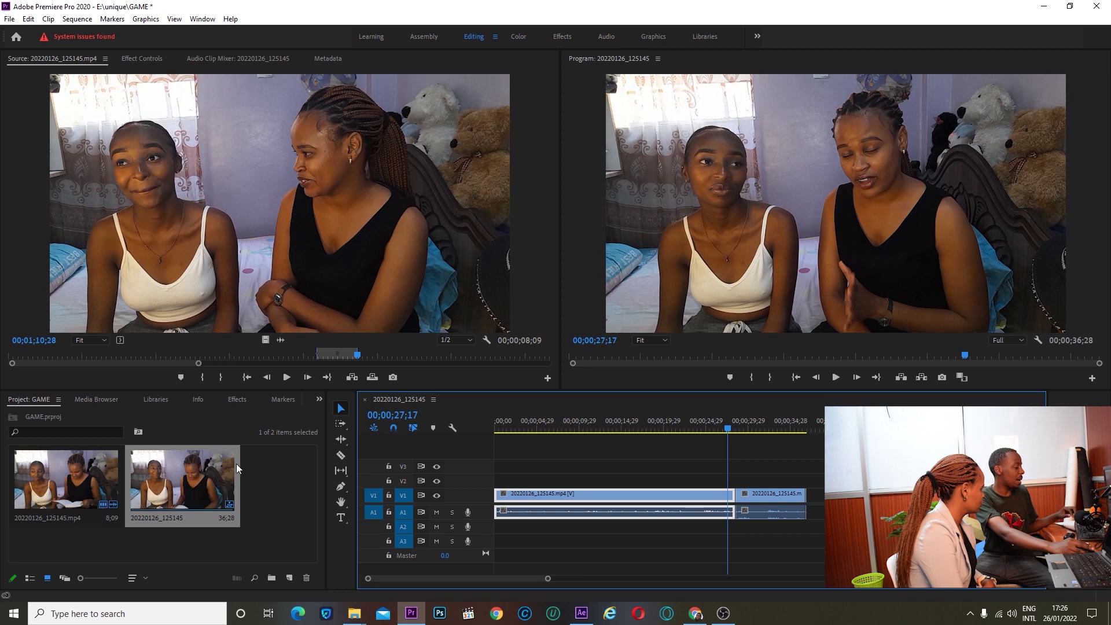
click(254, 471)
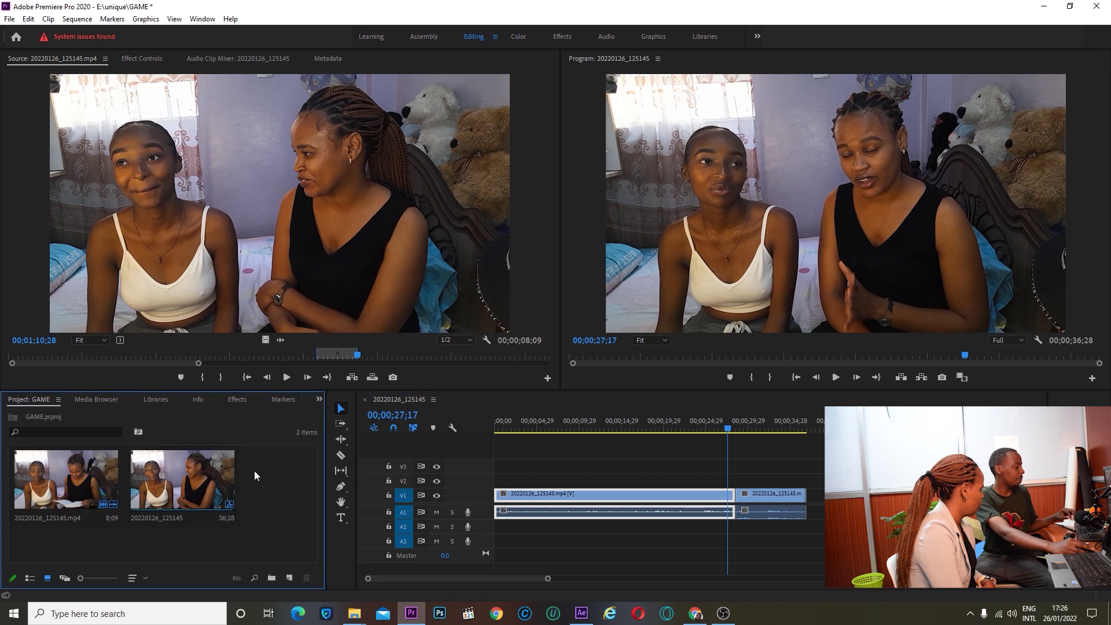
click(238, 399)
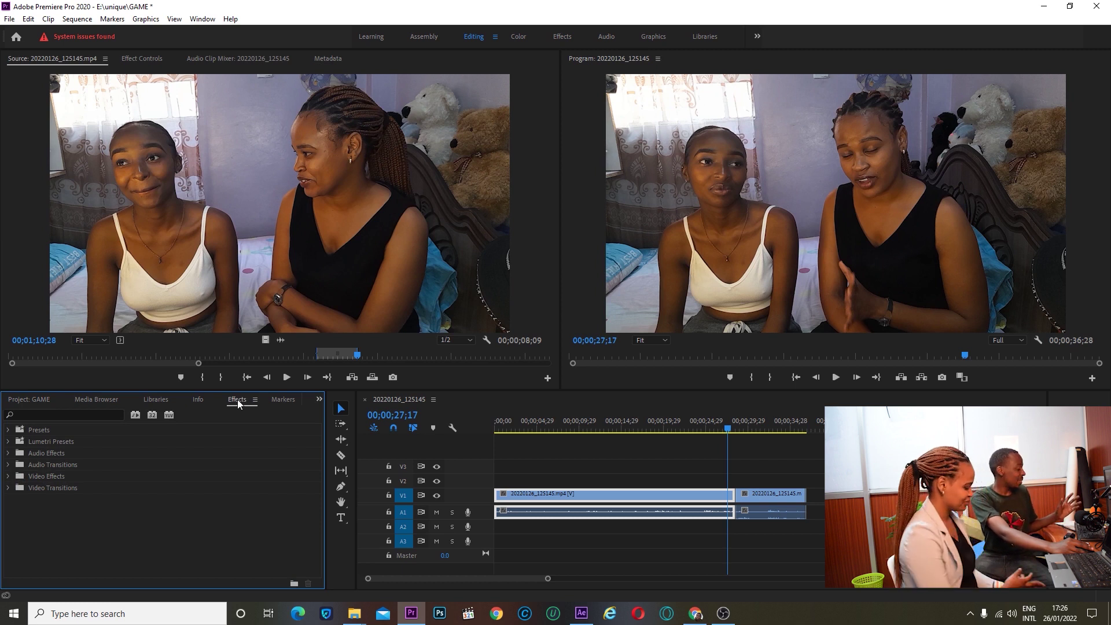
Apply Cross Dissolve from Video Transitions > Dissolve to the V1 cut and preview it.
click(9, 488)
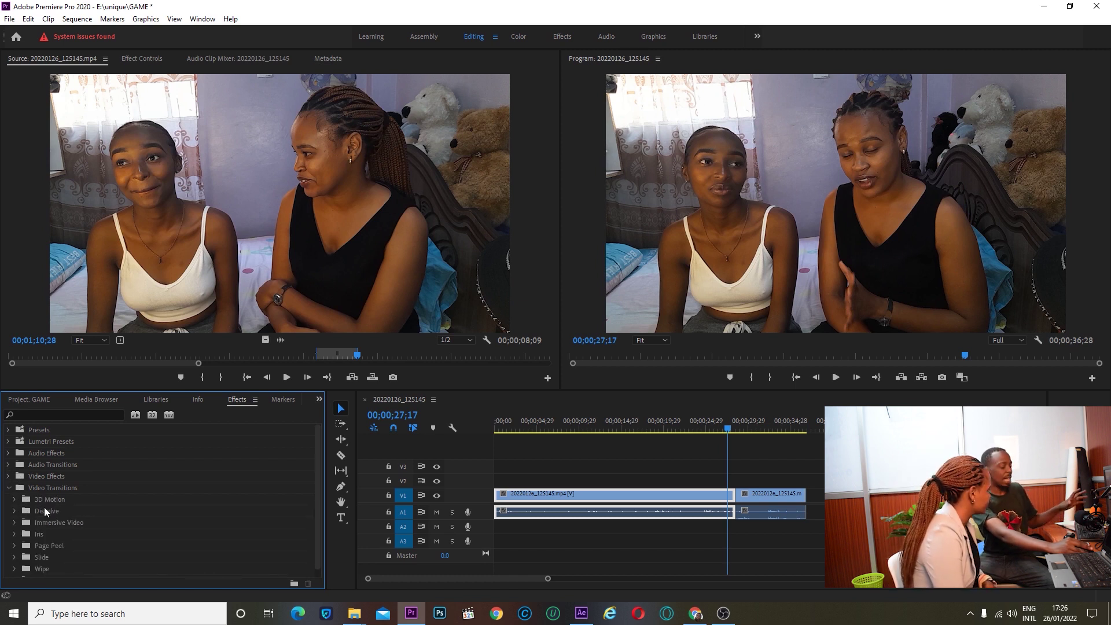
scroll(43, 507, down, 1)
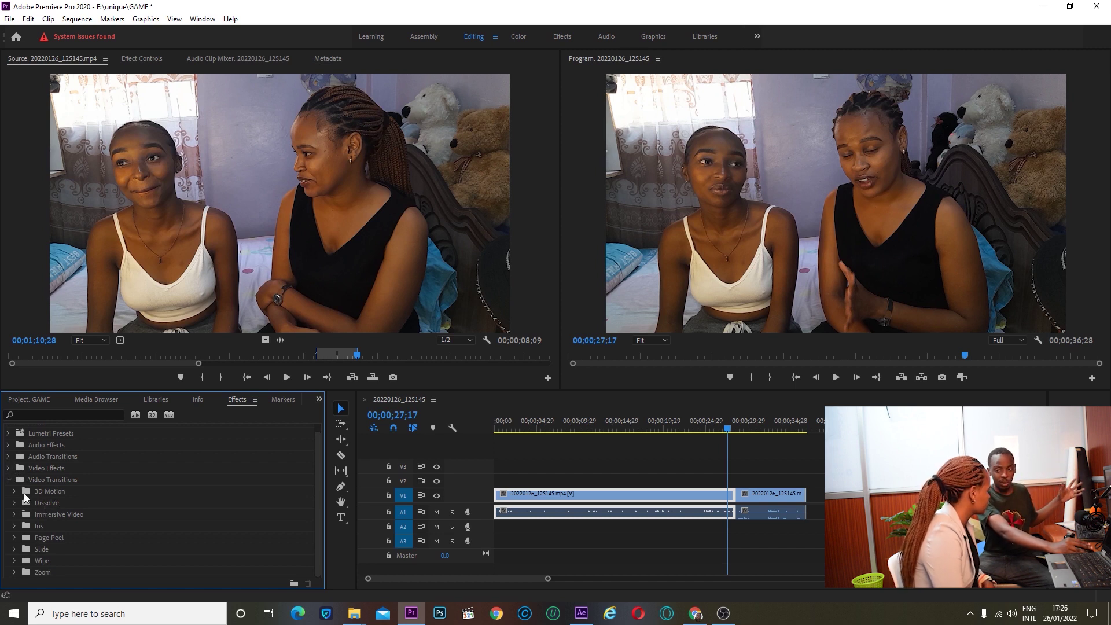
click(14, 504)
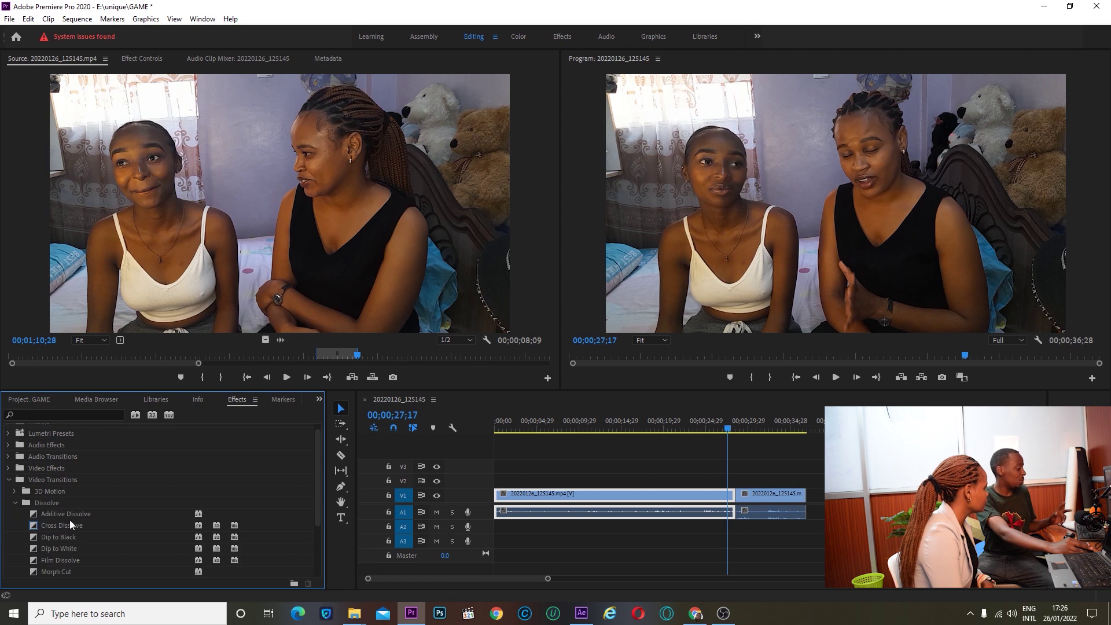
click(36, 525)
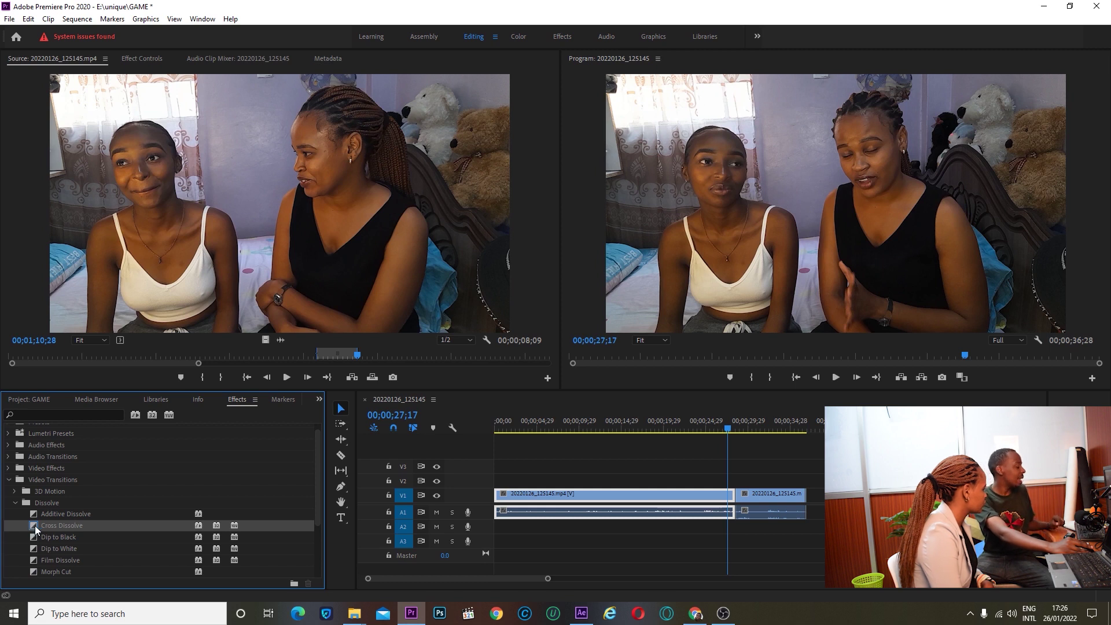
drag(35, 525, 736, 496)
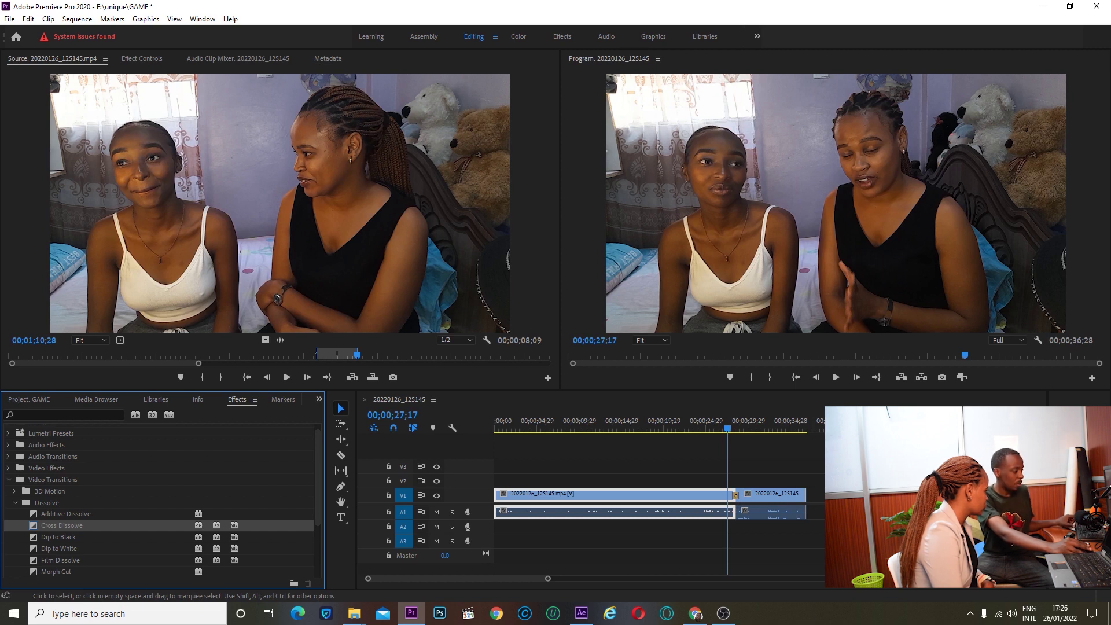
key(space)
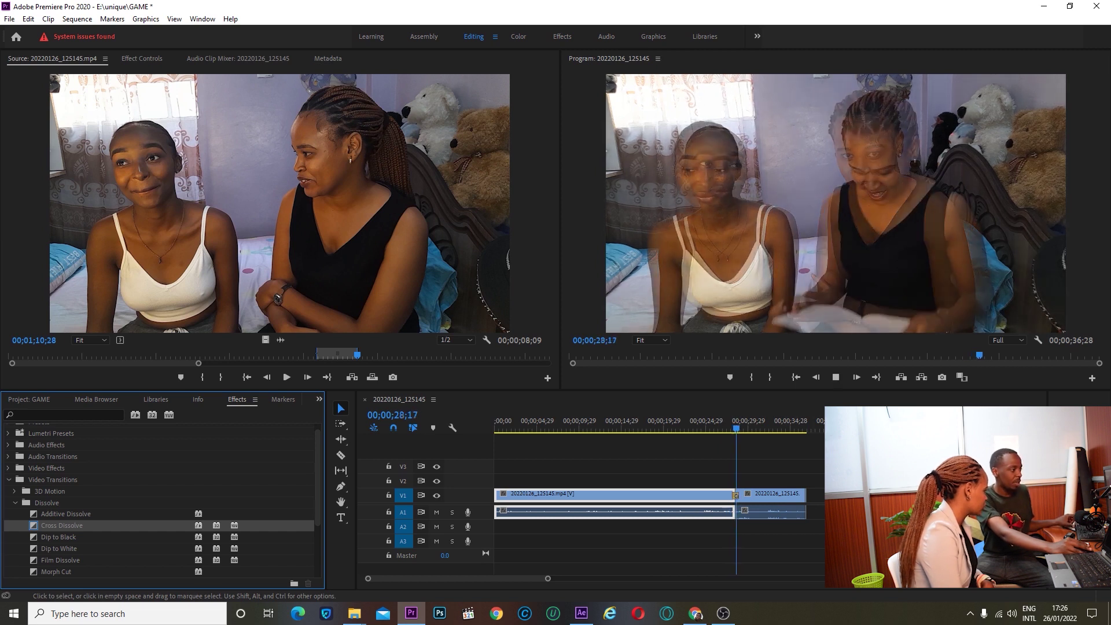
click(769, 511)
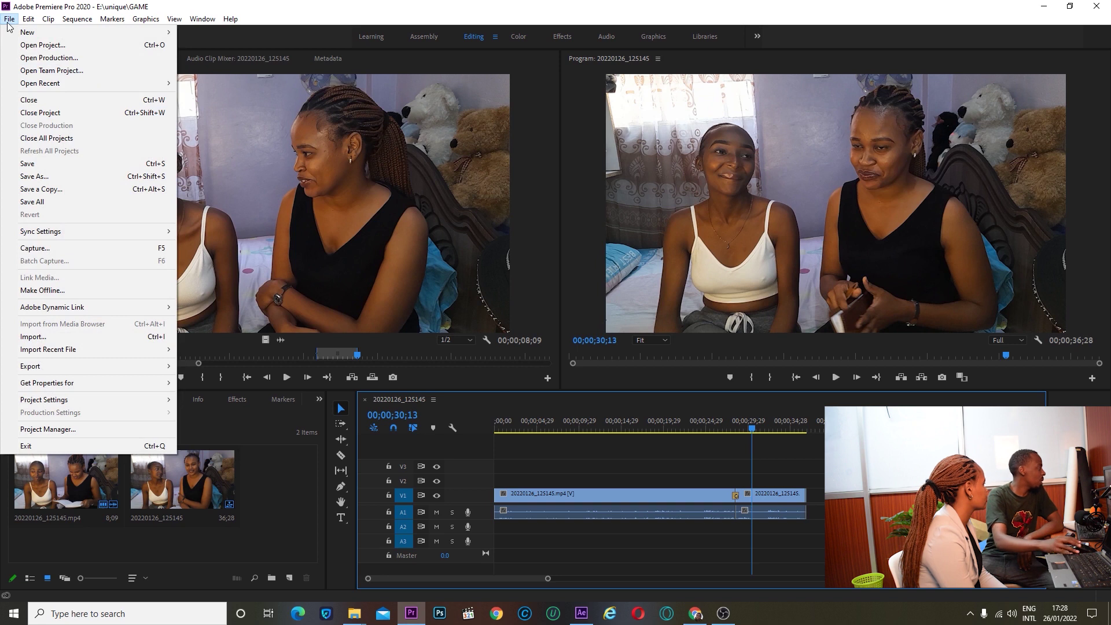
Export the sequence as H.264 with output name TERRY.mp4.
mouse_move(116, 385)
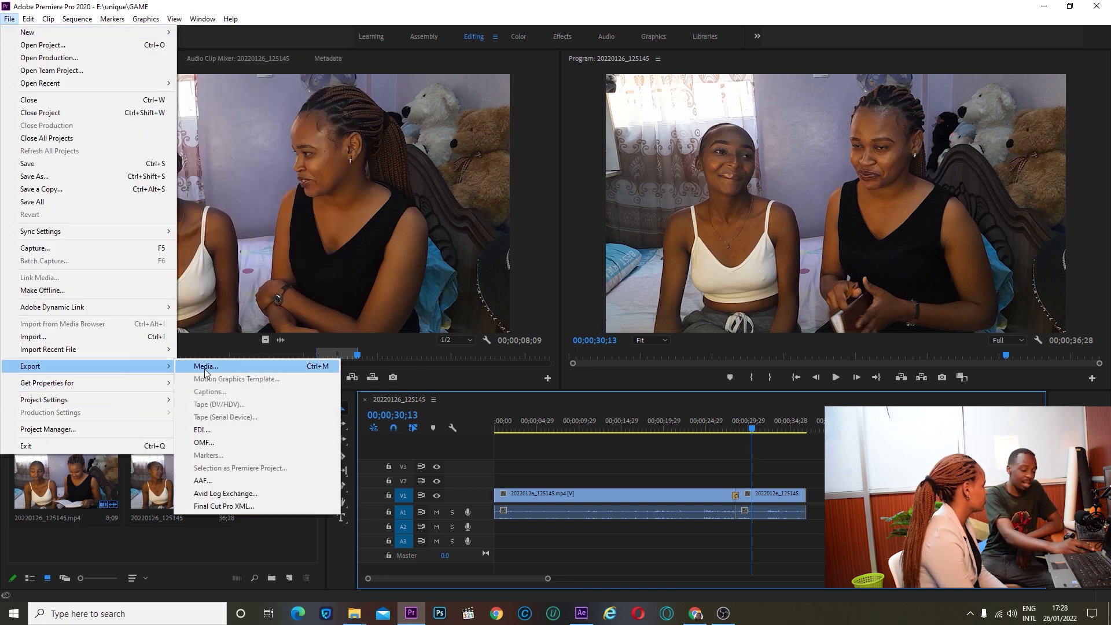
click(205, 369)
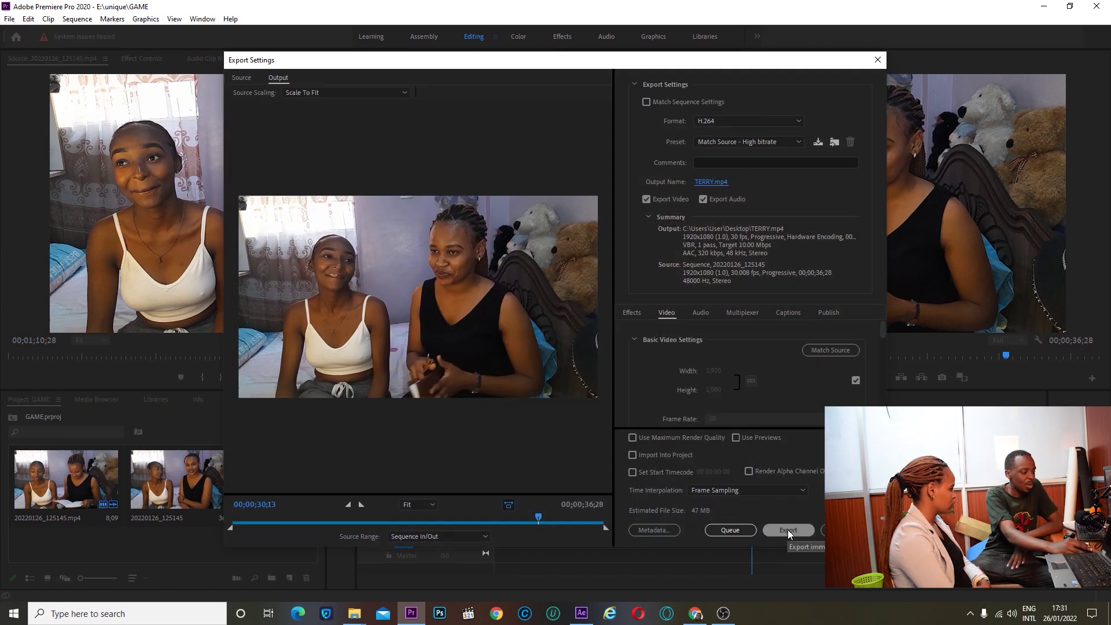
click(787, 531)
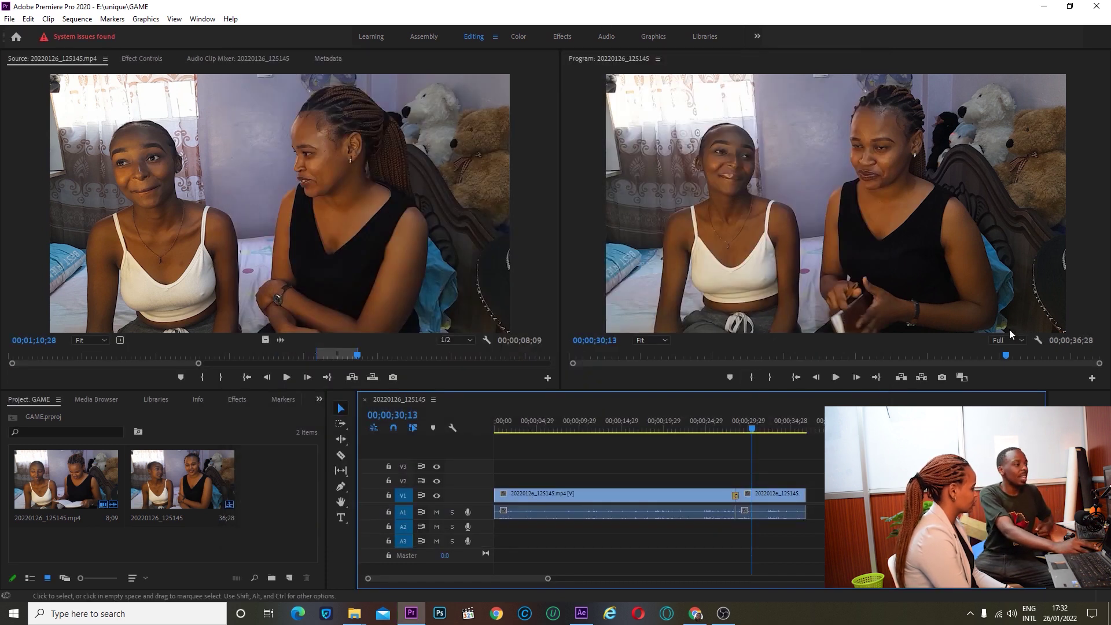
Play the exported TERRY.mp4 from the desktop in MPC-HC with volume raised to 95%.
click(1042, 8)
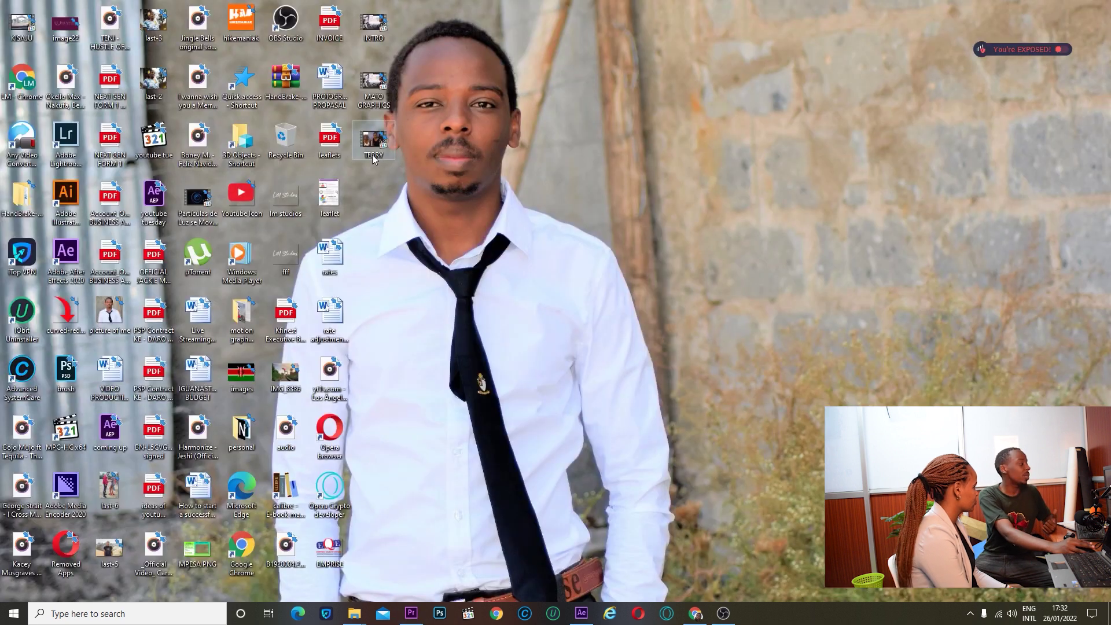
double_click(373, 145)
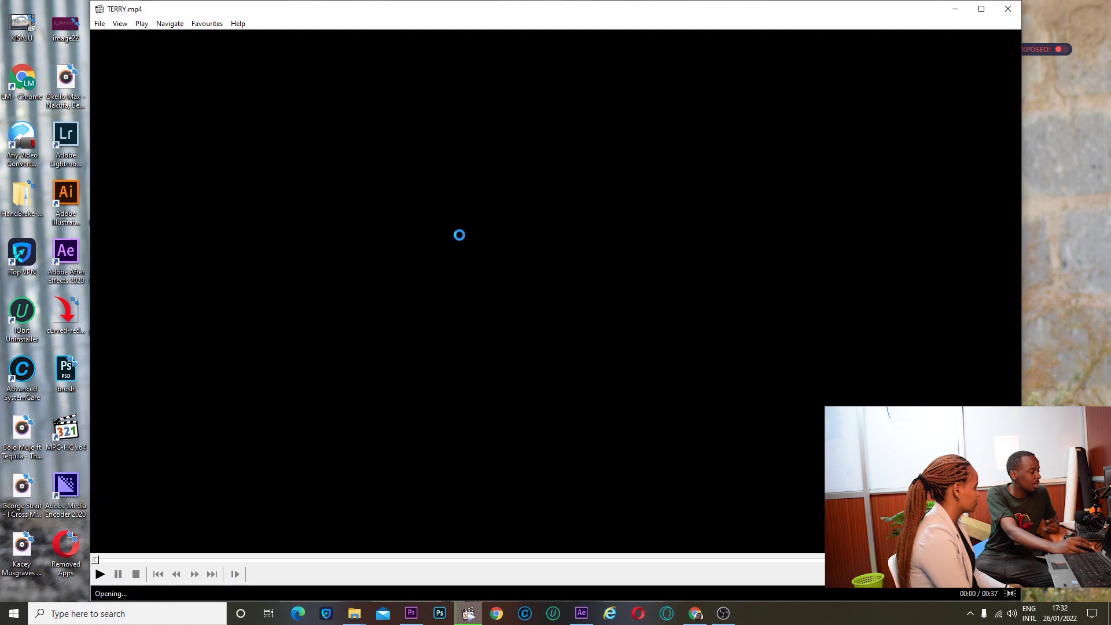
scroll(466, 238, up, 4)
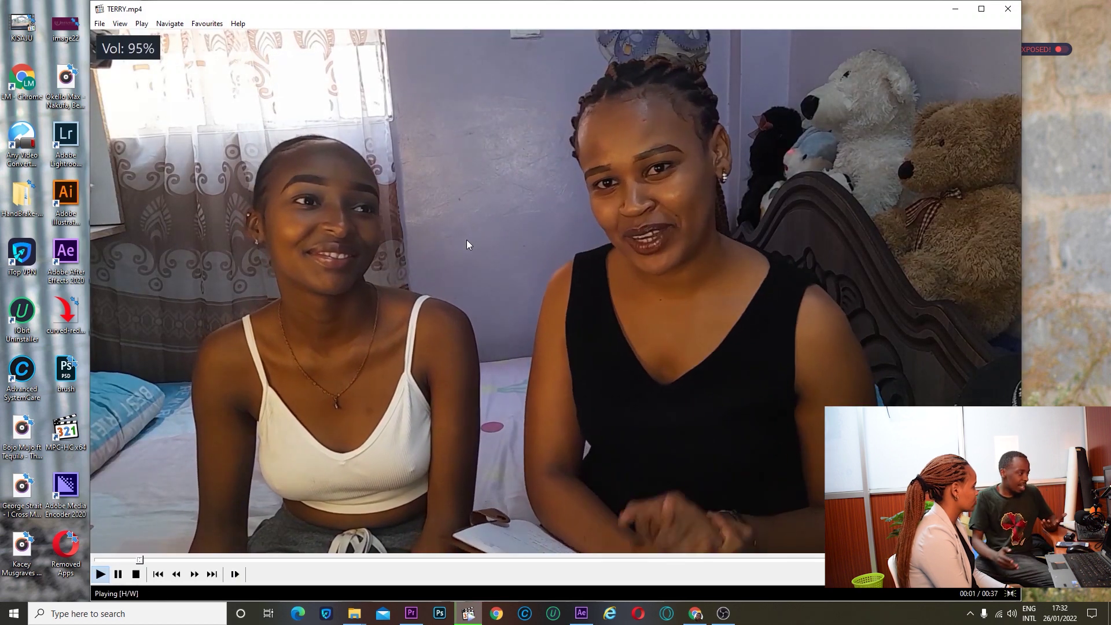